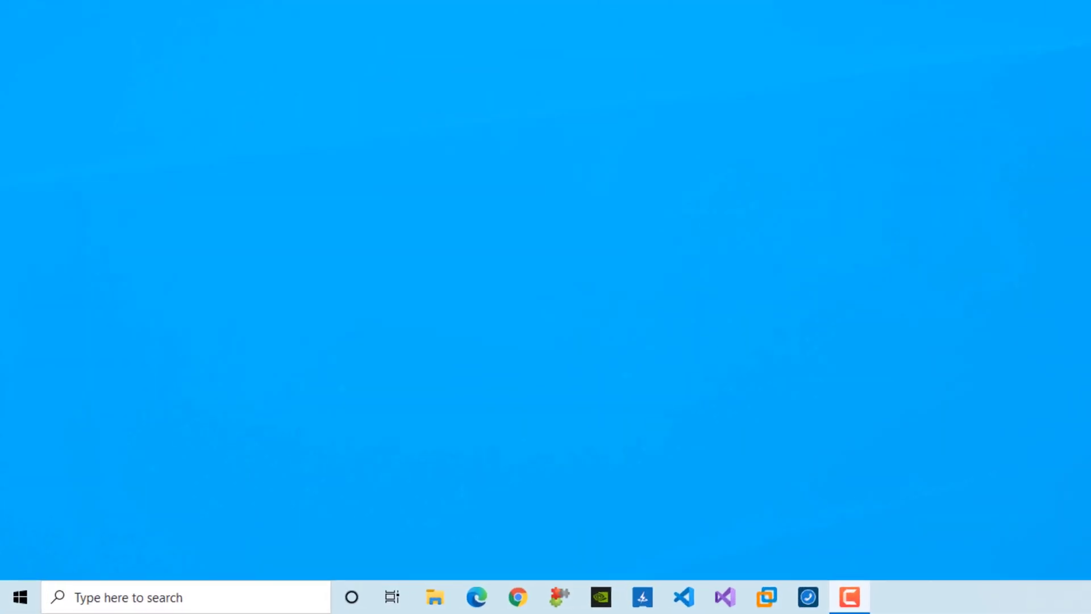
- Search Google for ddu in Chrome, open Guru3D's Display Driver Uninstaller page, and scroll down to the download mirrors
click(521, 597)
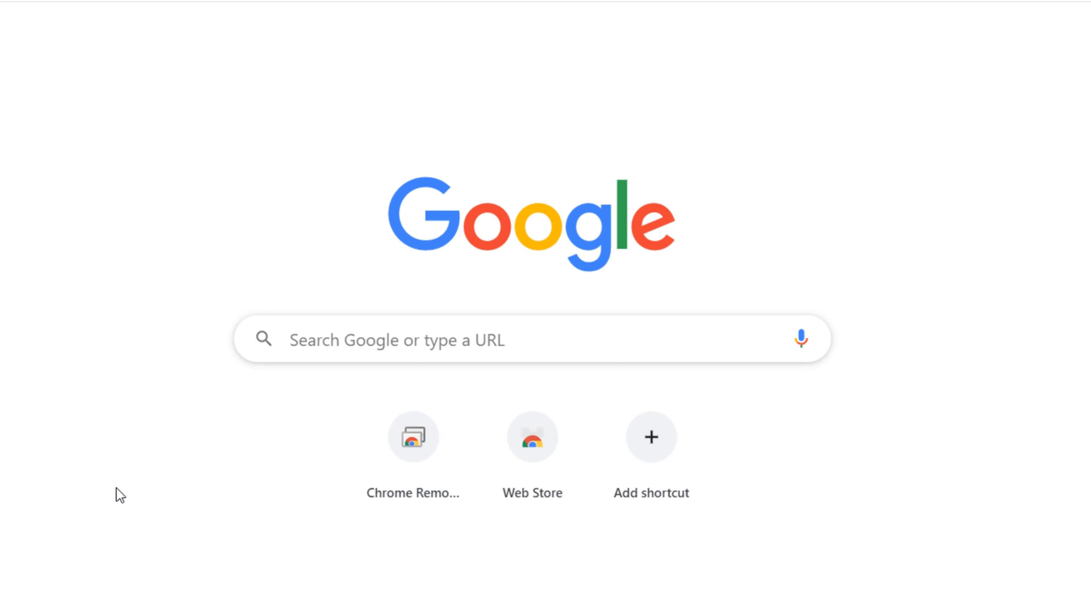
click(330, 338)
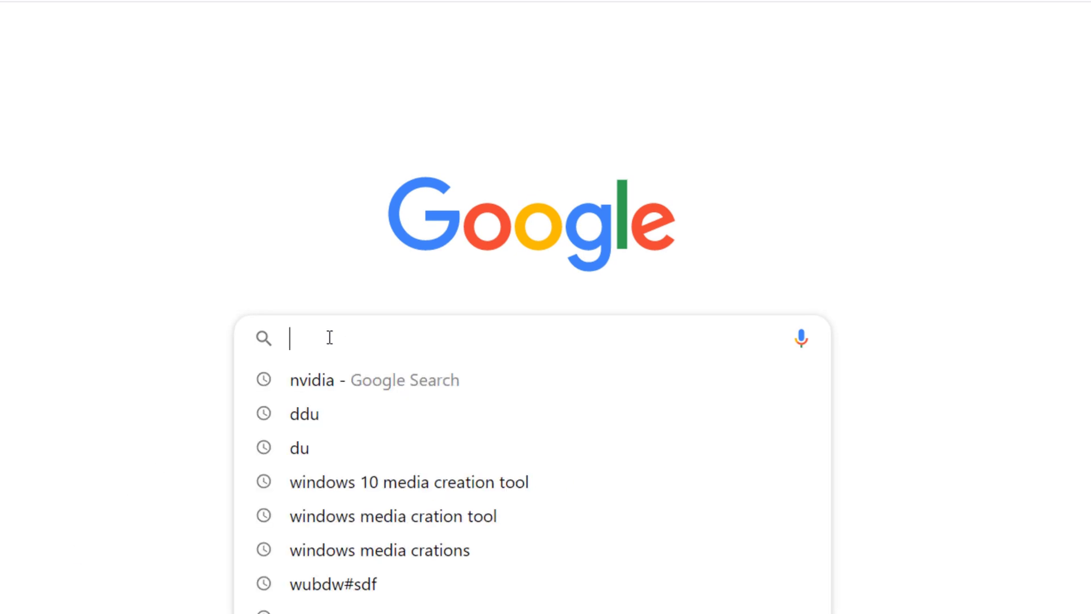
text(ddu)
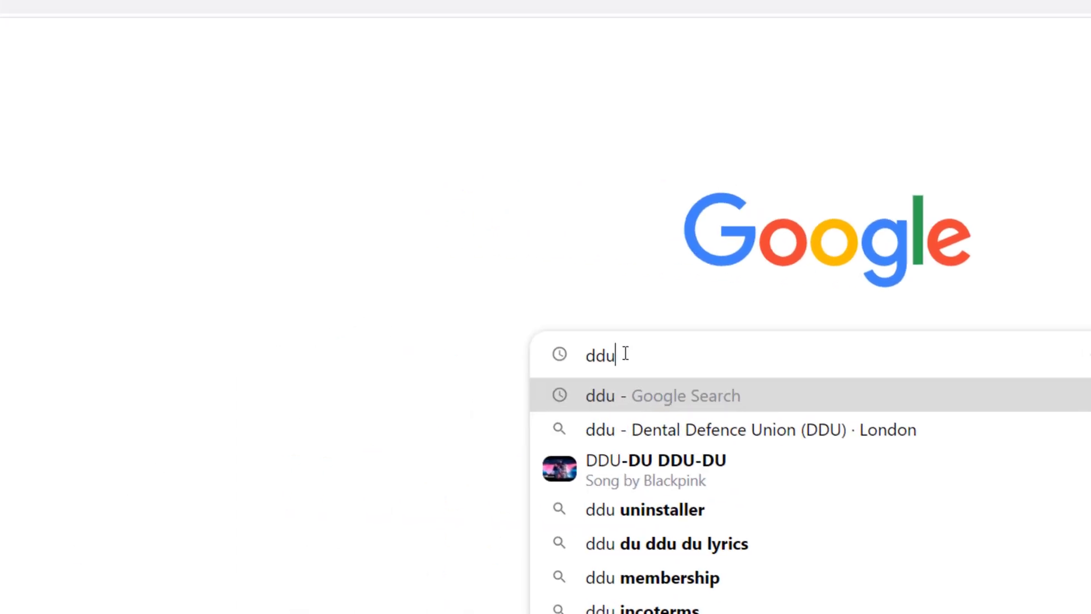
key(Return)
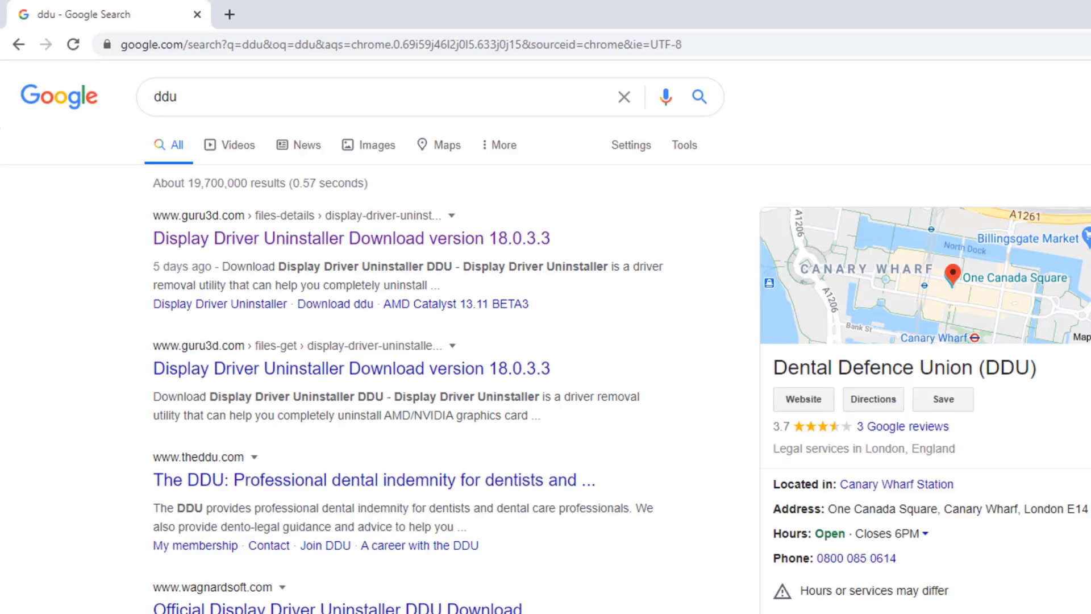
click(235, 251)
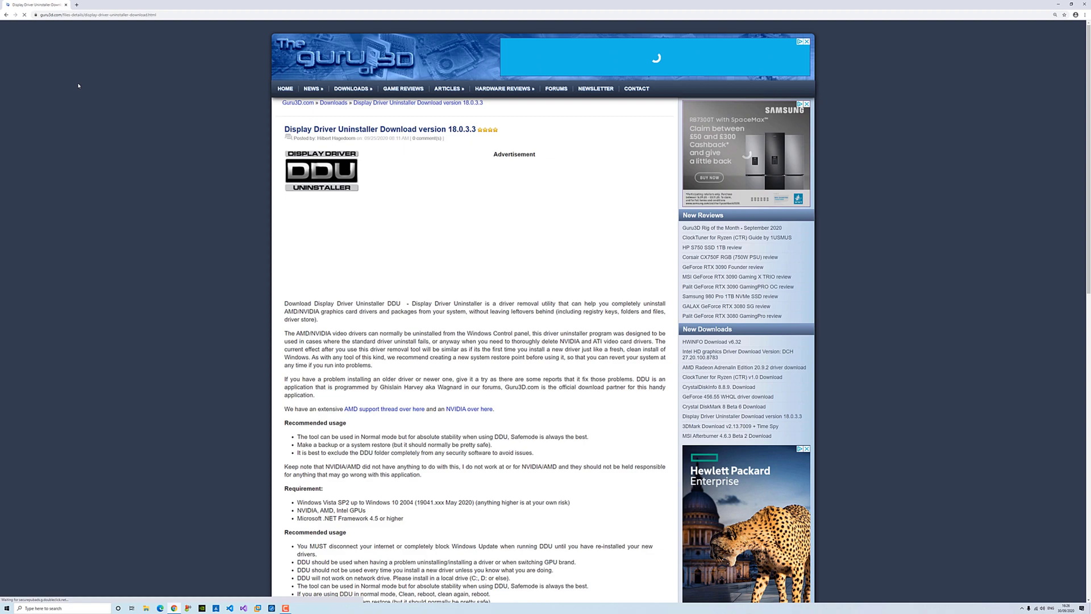
scroll(388, 463, down, 15)
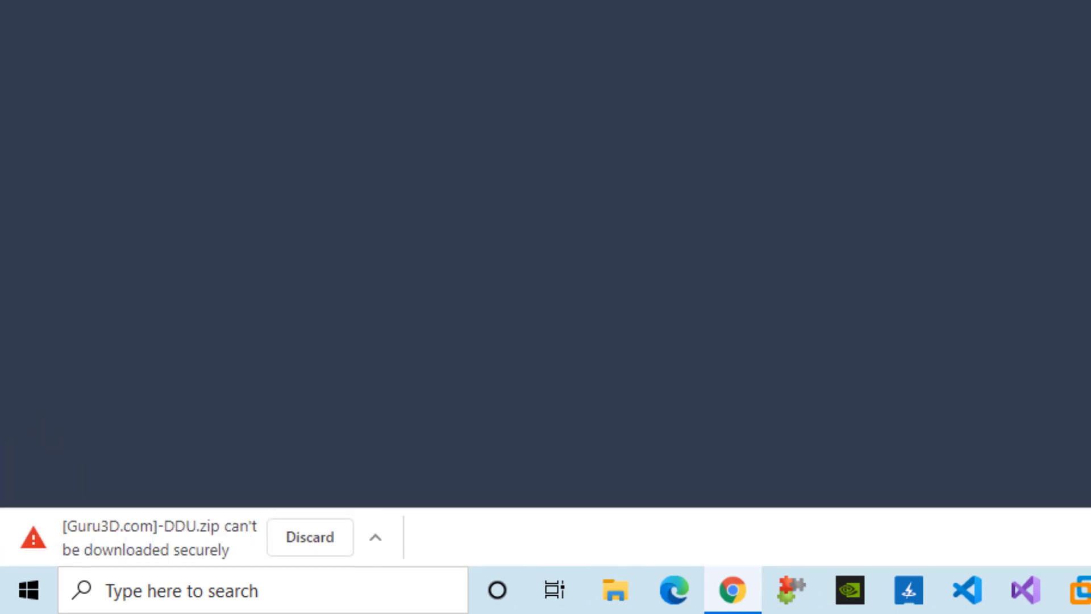
- Keep the flagged DDU zip in Chrome's downloads list despite the security warning
key(ctrl+j)
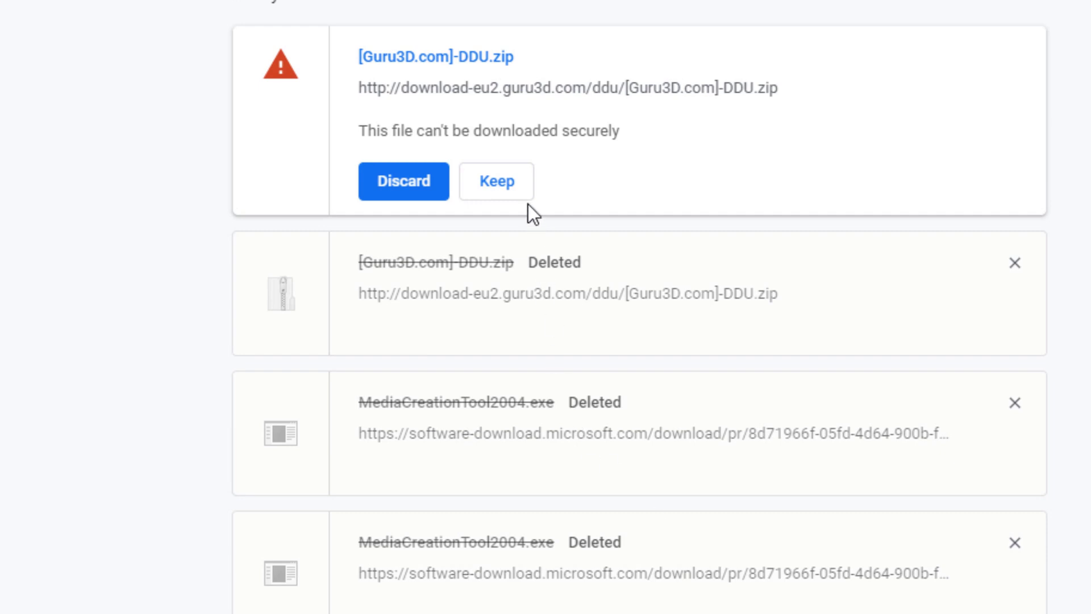
click(504, 192)
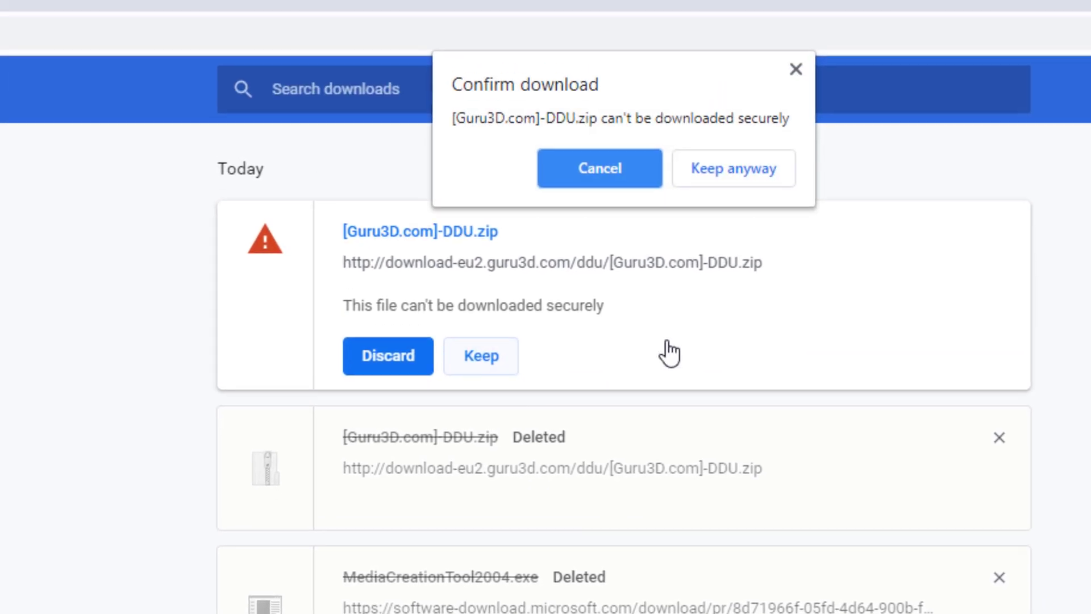
click(696, 170)
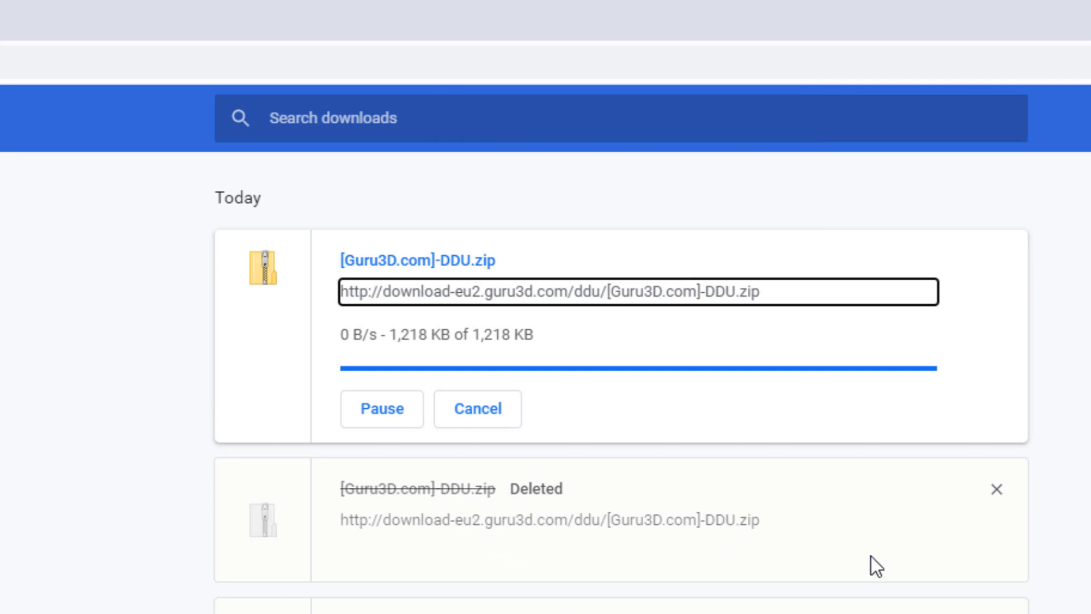
- Extract the downloaded DDU zip with 7-Zip into a [Guru3D.com]-DDU folder and open it
click(395, 353)
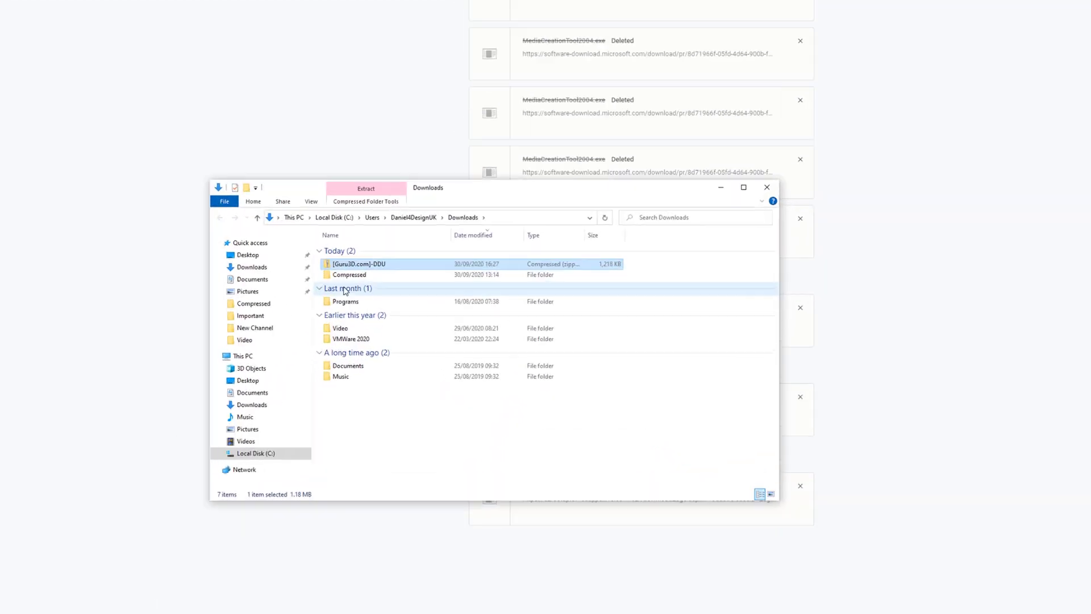
right_click(345, 264)
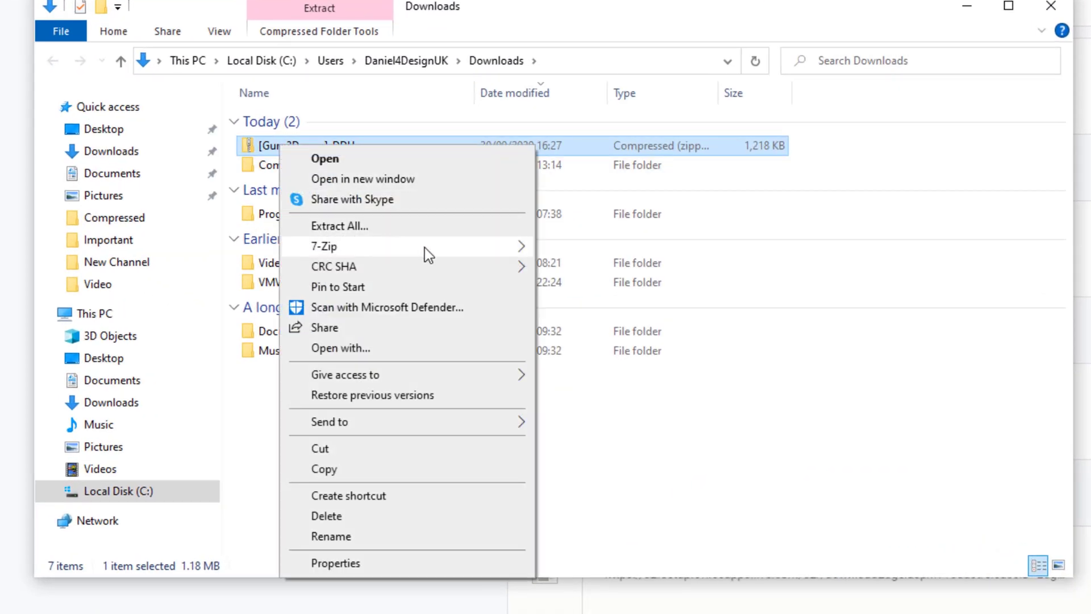
mouse_move(425, 248)
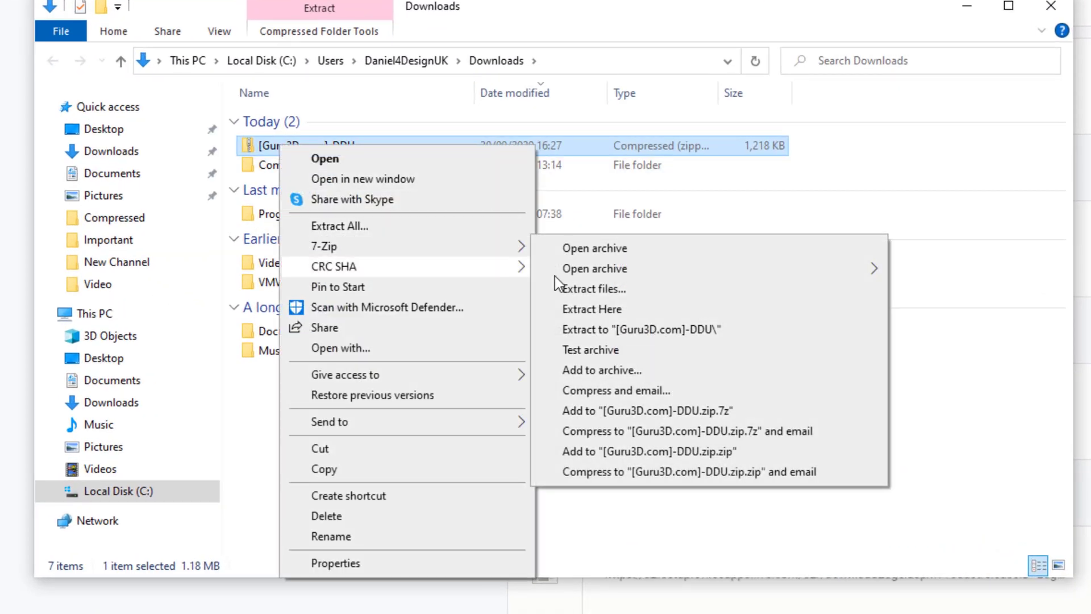
click(608, 326)
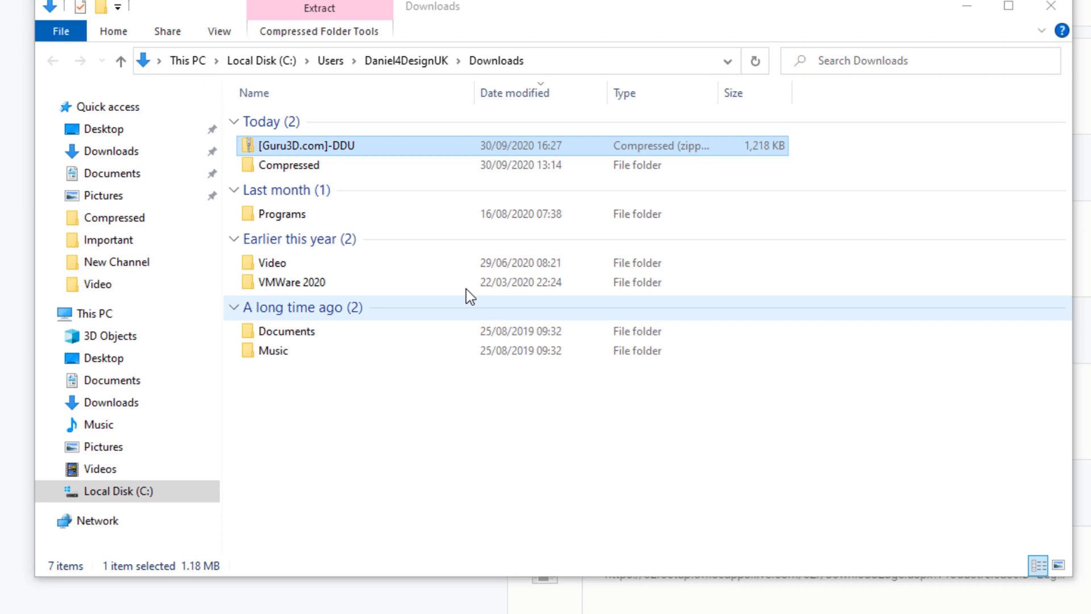
double_click(277, 165)
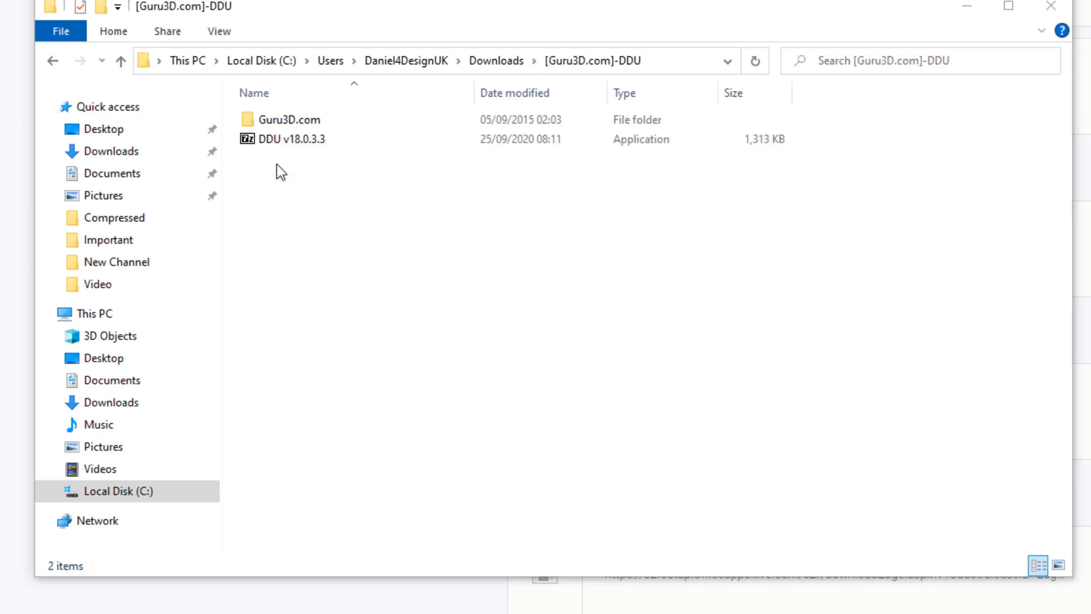
- Unpack the DDU v18.0.3.3 self-extracting archive and open its extracted folder
click(292, 149)
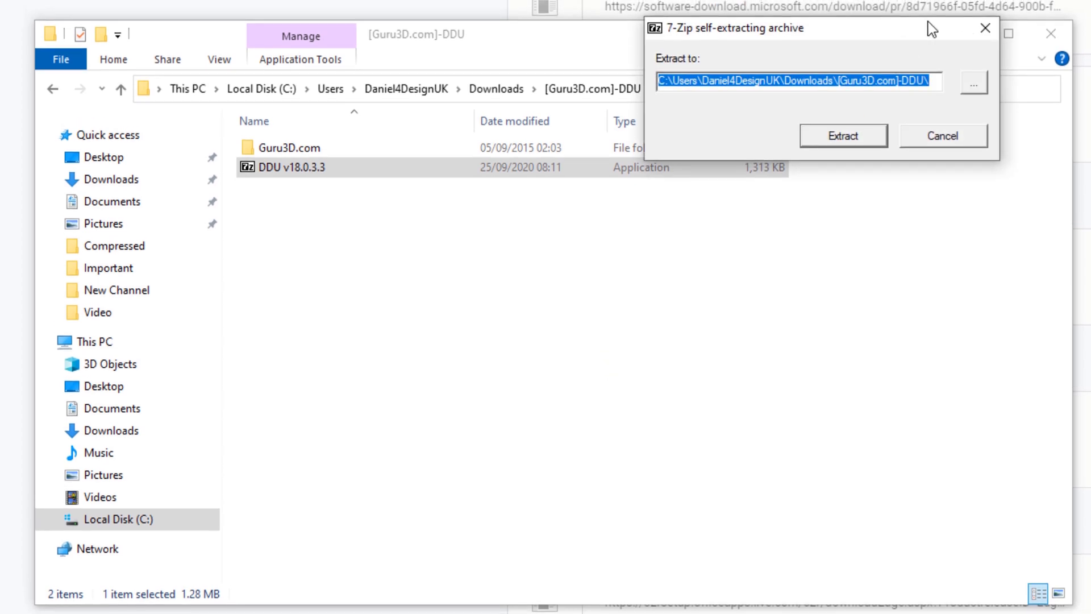
click(838, 132)
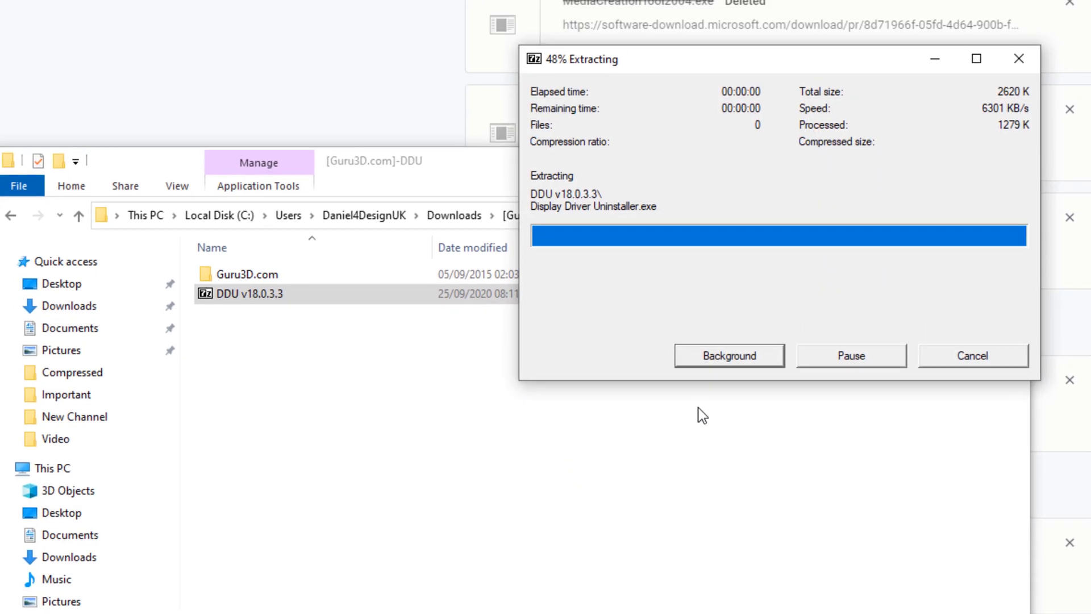
double_click(240, 273)
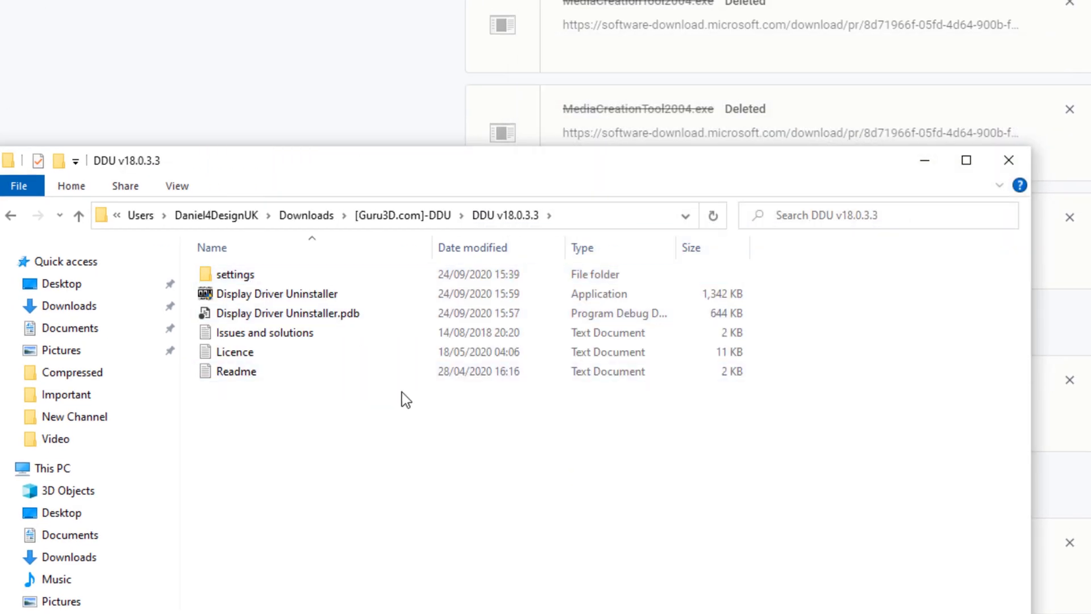
- Launch Display Driver Uninstaller, dismiss its startup and Safe Mode notices, and choose GPU as device type
click(240, 293)
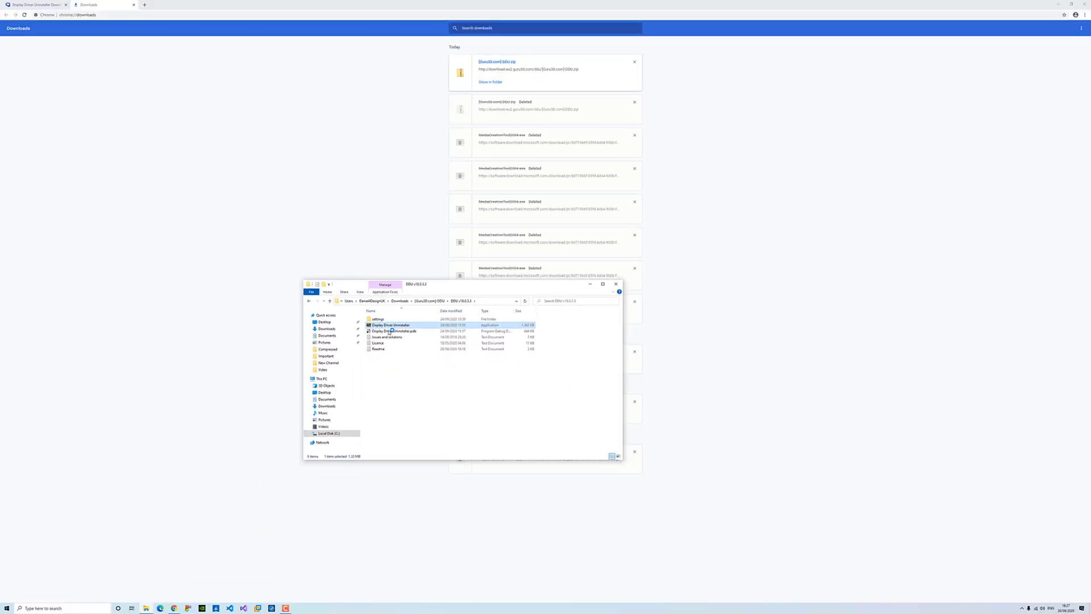
key(Return)
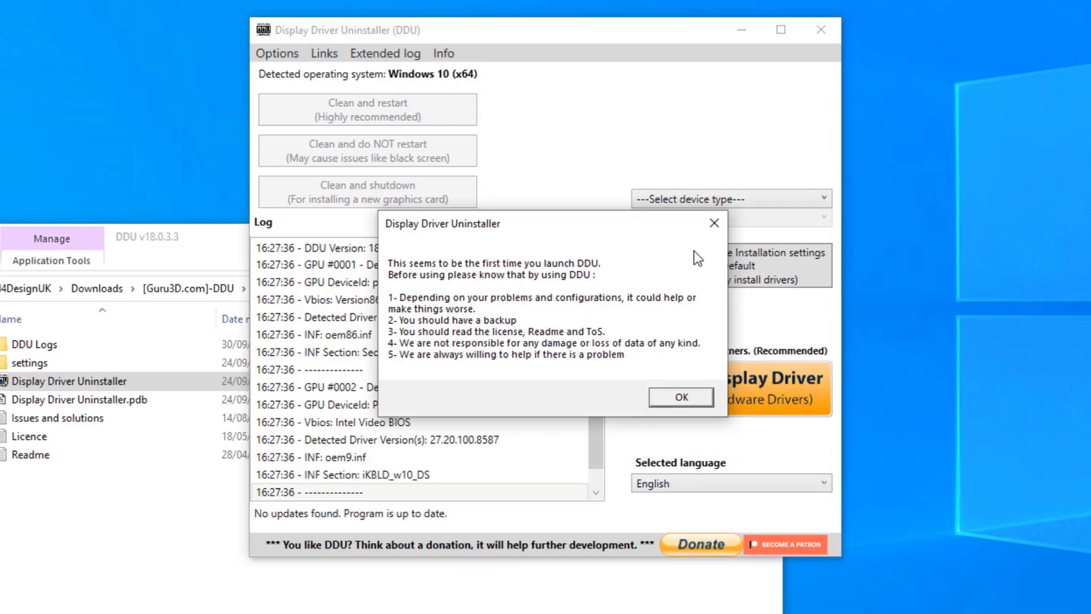
click(714, 224)
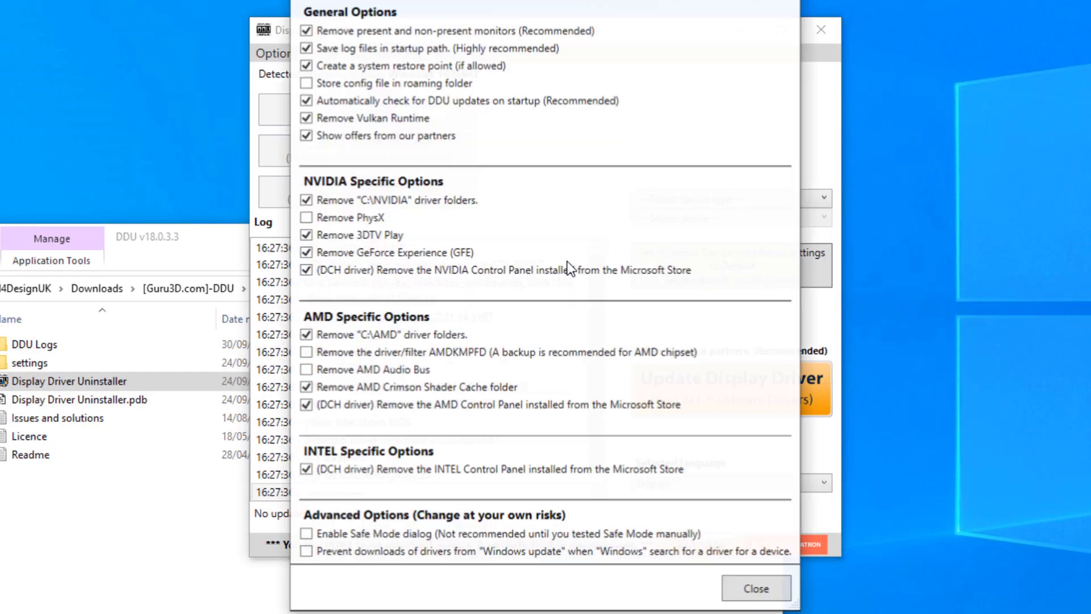
key(Escape)
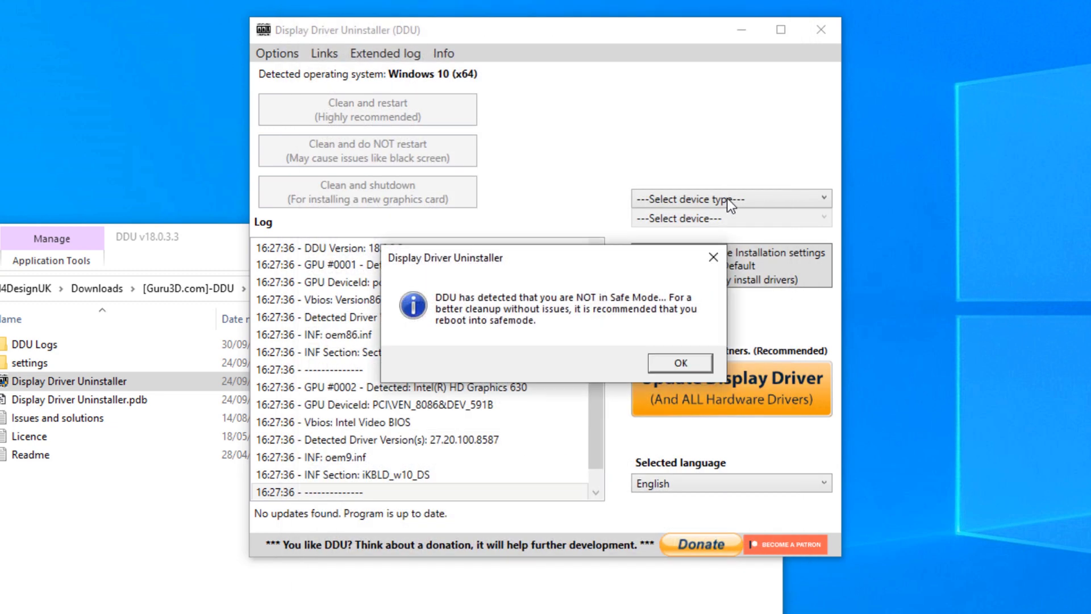
click(717, 259)
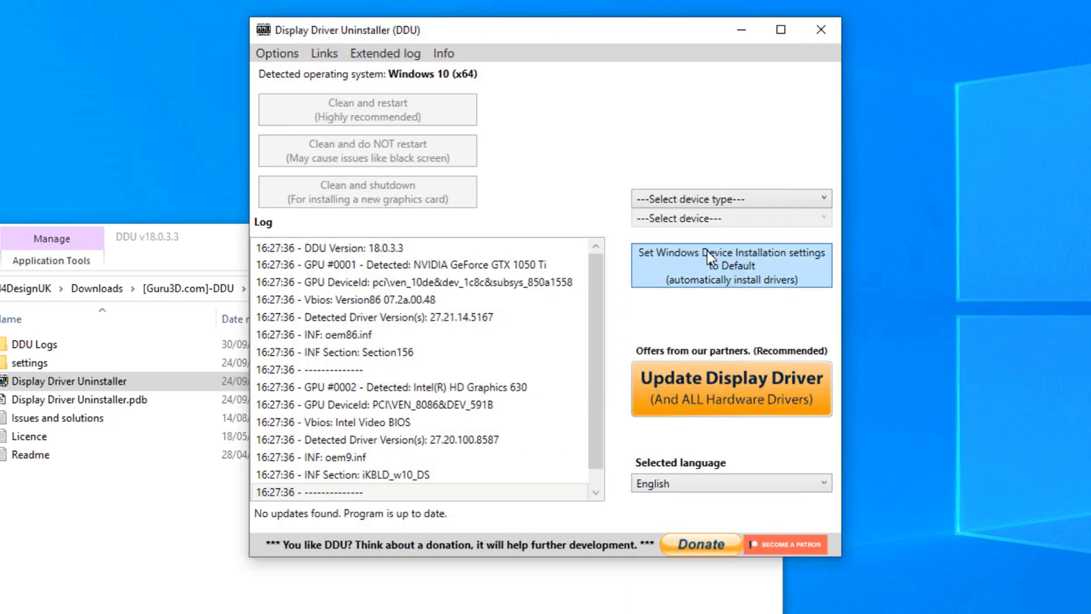
click(696, 200)
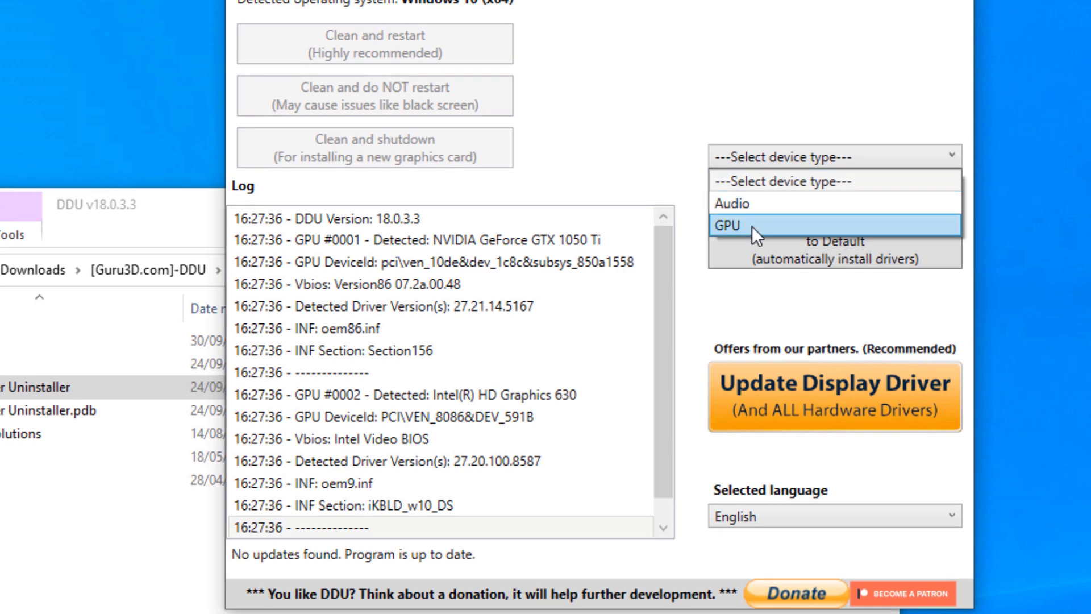
click(752, 227)
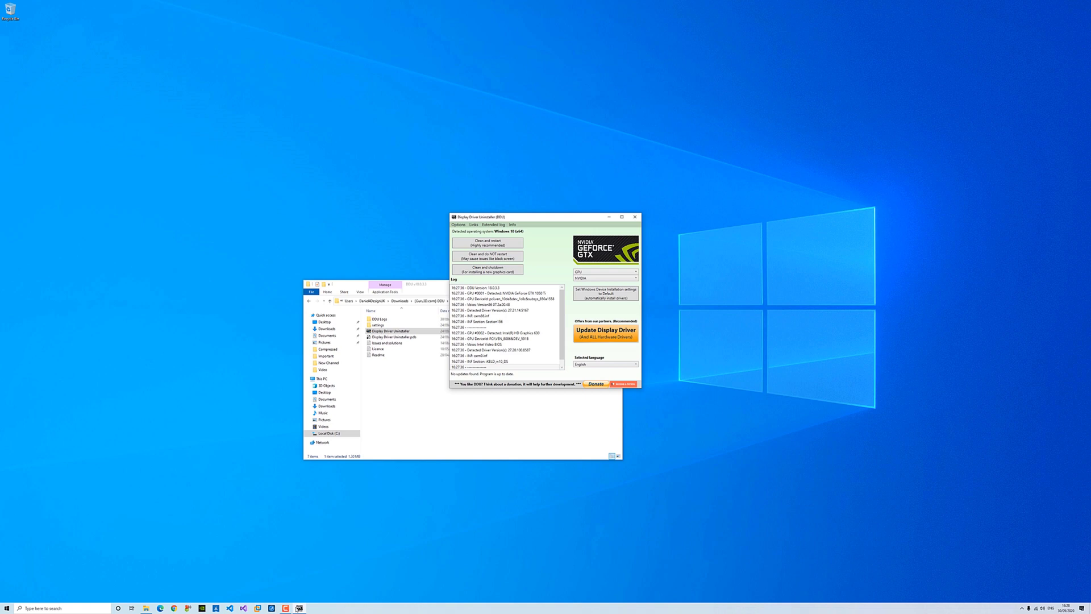
- Run Clean and restart in DDU, leaving the empty Windows desktop
click(287, 608)
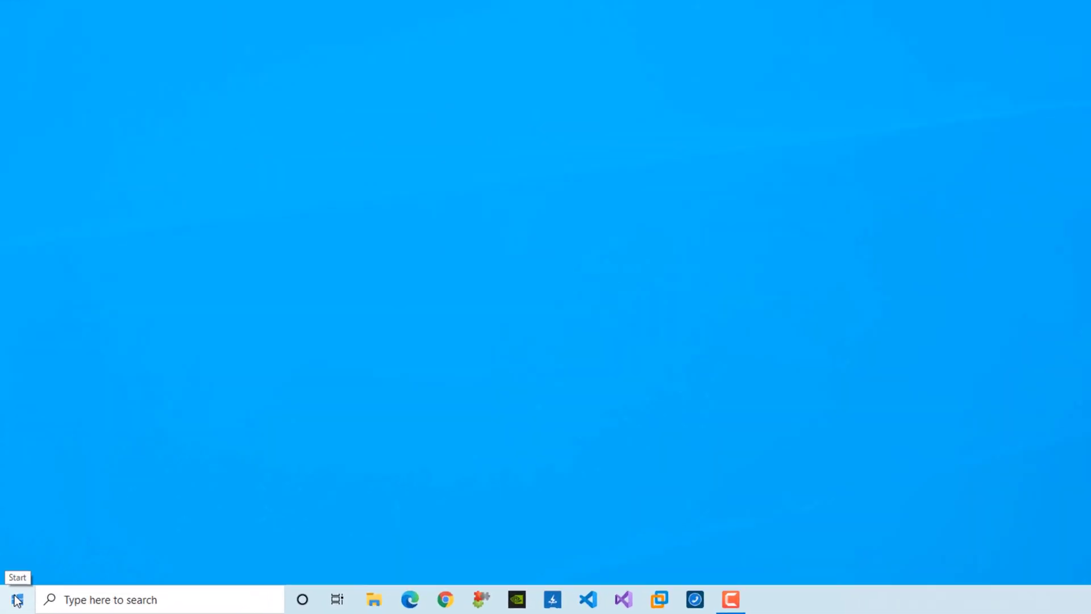
right_click(7, 607)
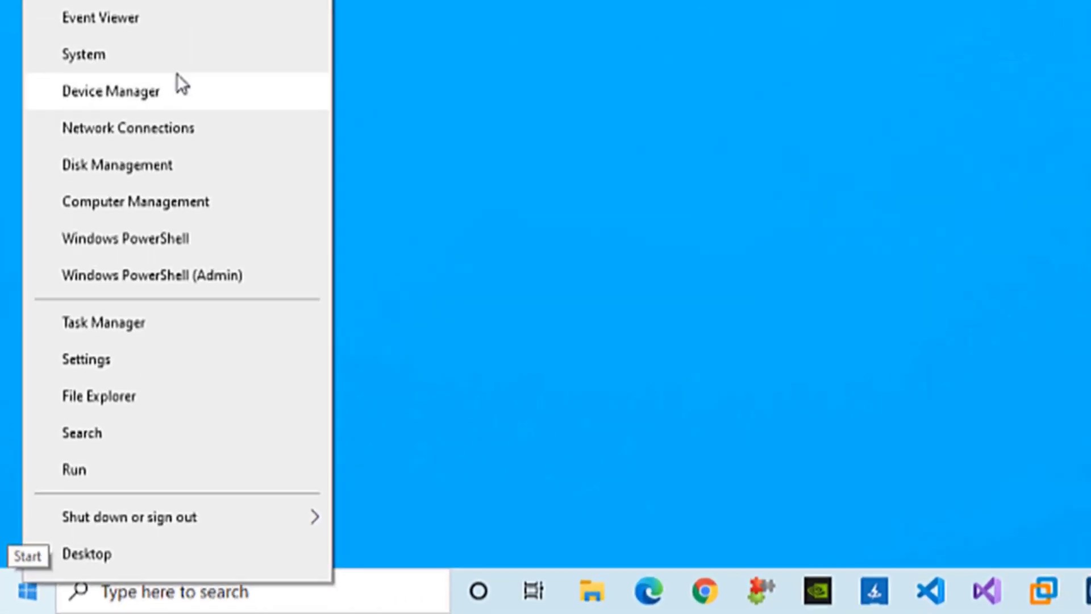
click(134, 239)
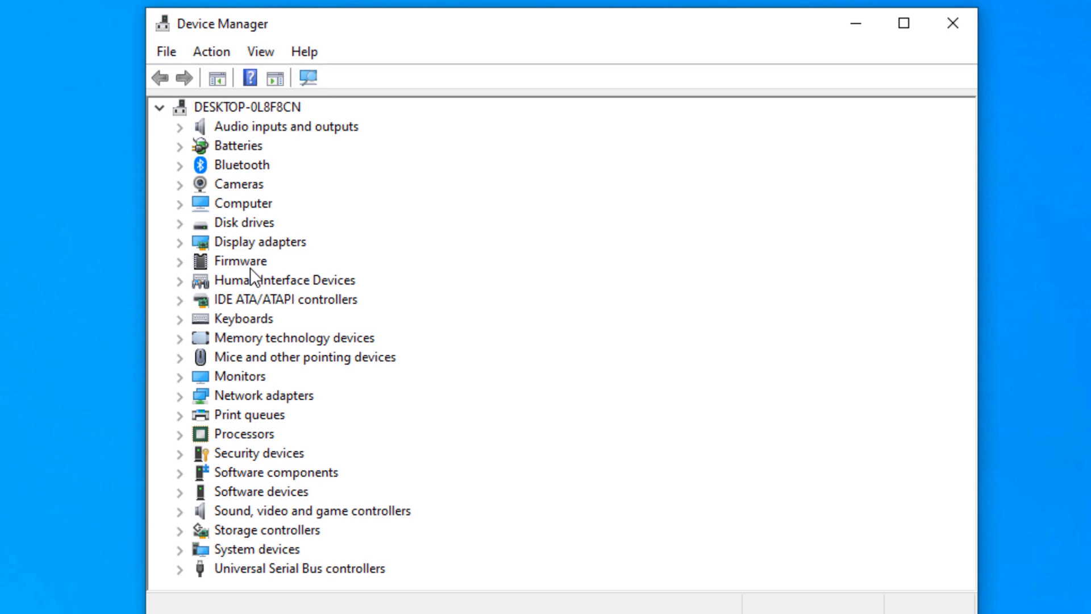
double_click(270, 244)
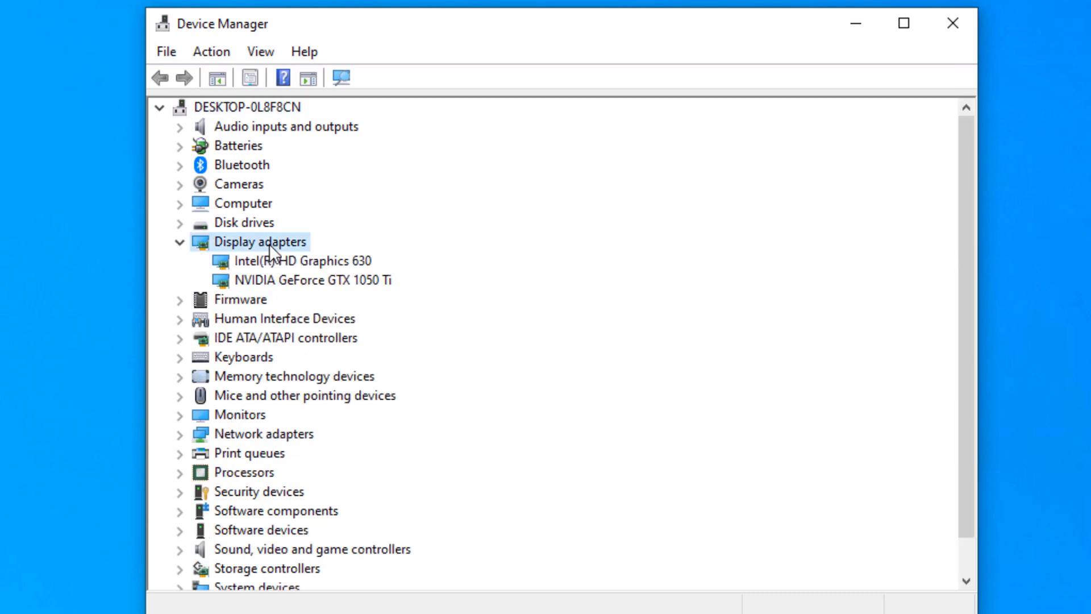
click(325, 281)
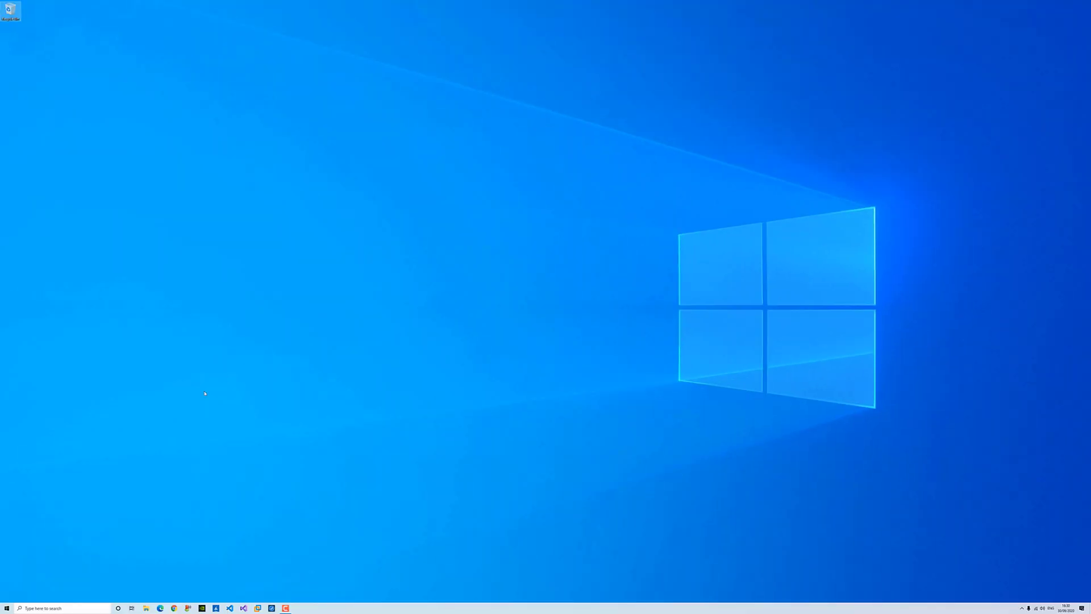
- Launch Chrome and search Google for nvidia to reach NVIDIA's Driver Downloads page
click(174, 607)
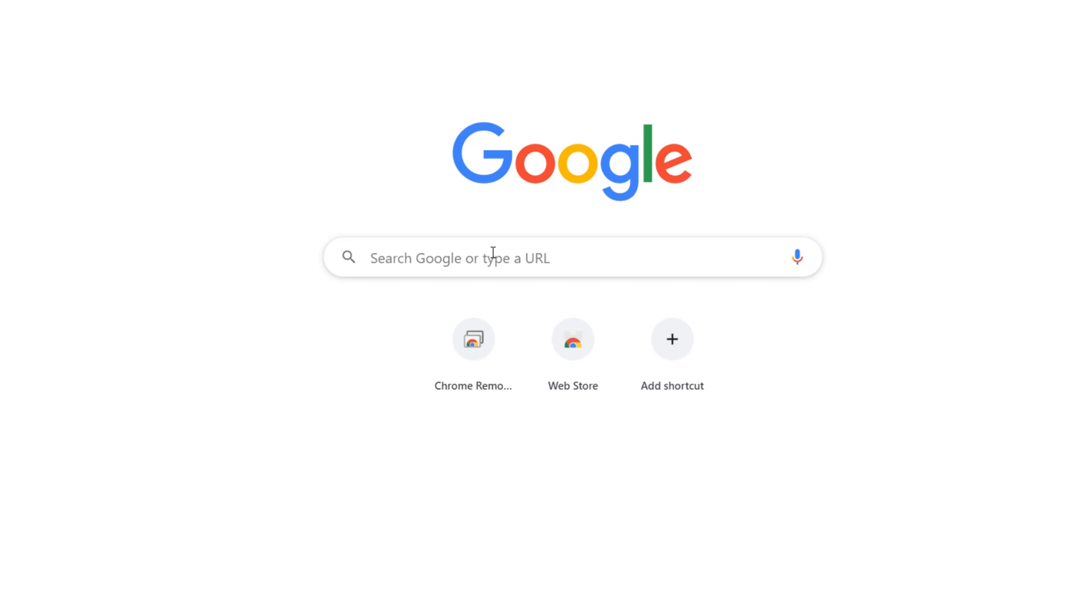
click(514, 131)
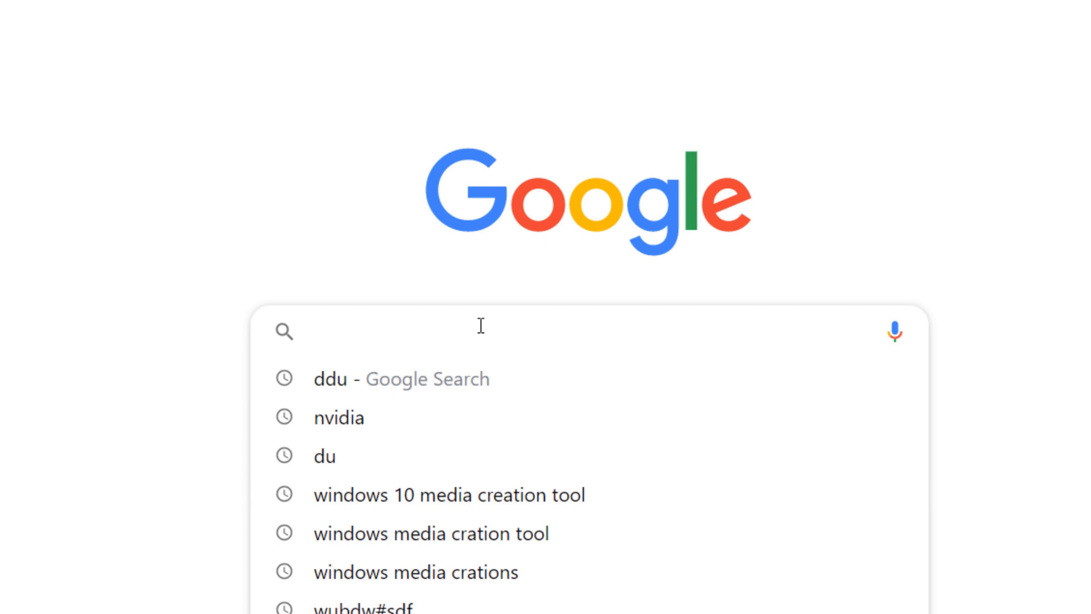
text(nvidia)
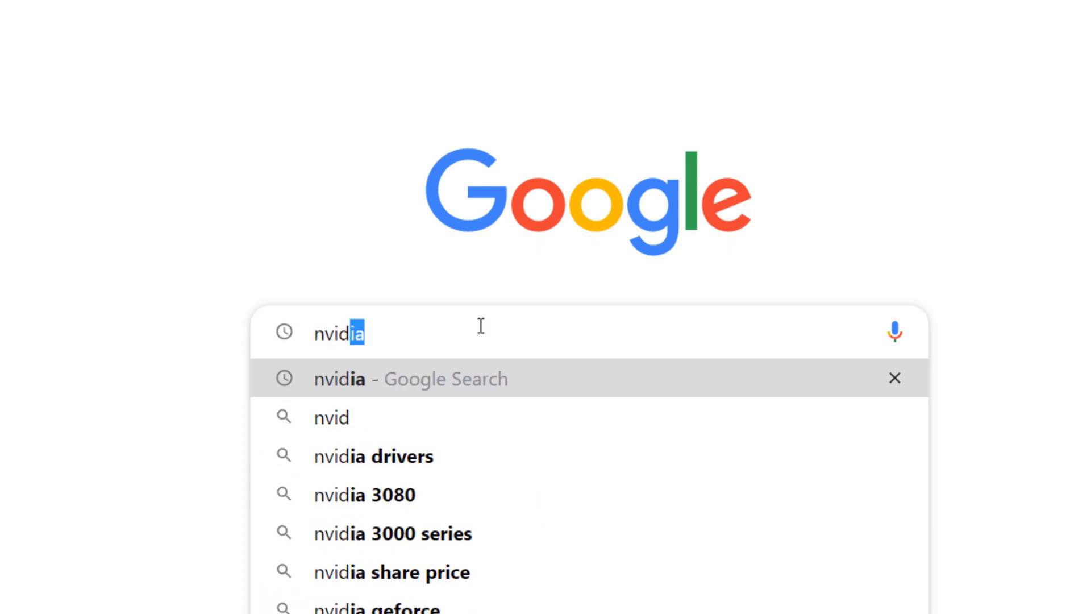
key(Return)
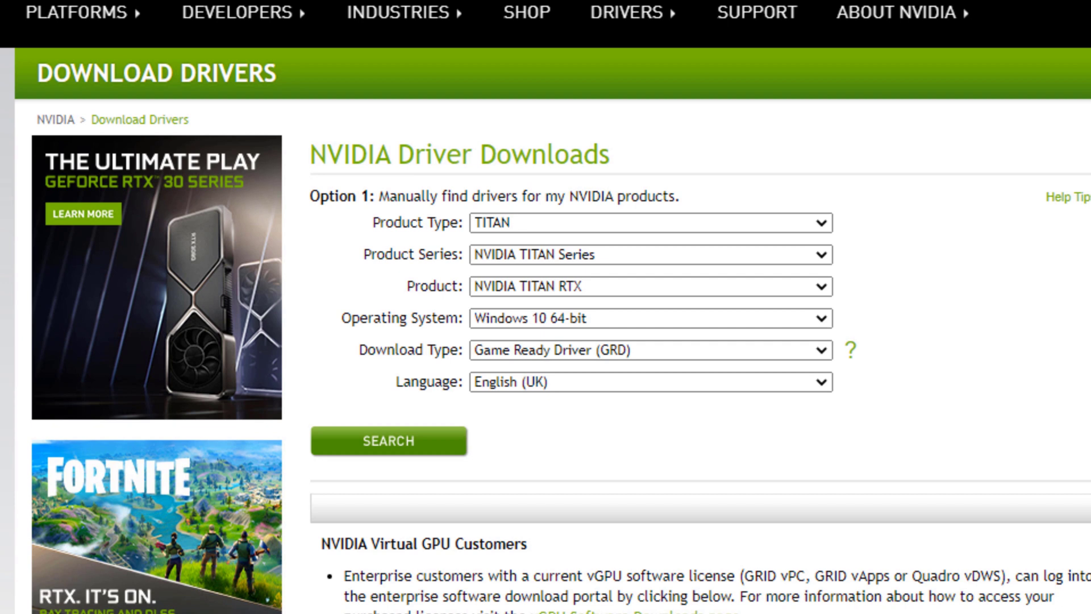
- Set the driver form to GeForce, GeForce 10 Series (Notebooks), GeForce GTX 1050 Ti, and search
click(558, 223)
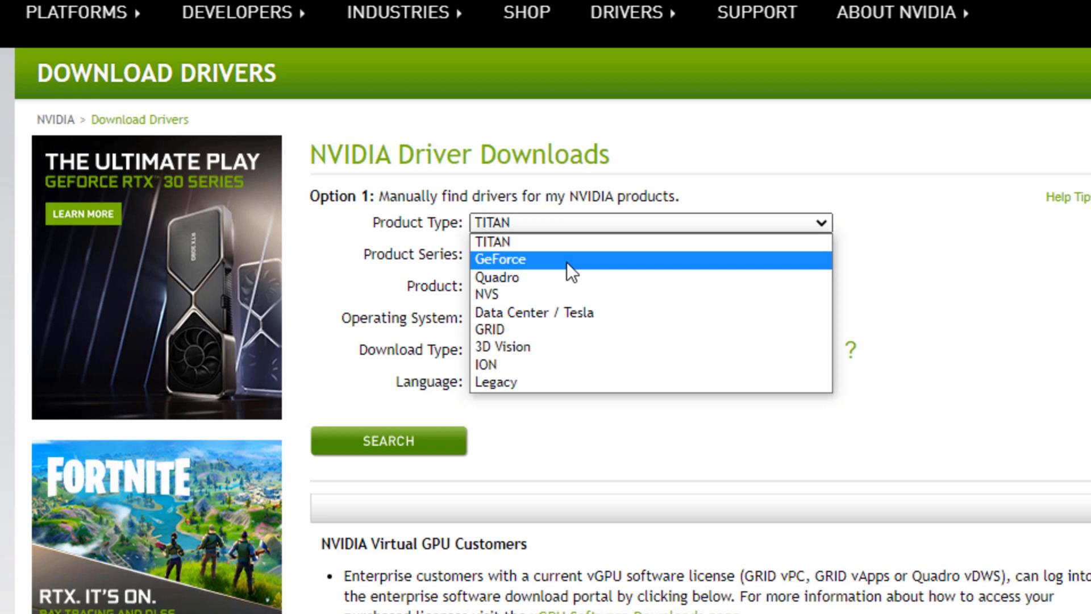
click(580, 256)
click(642, 257)
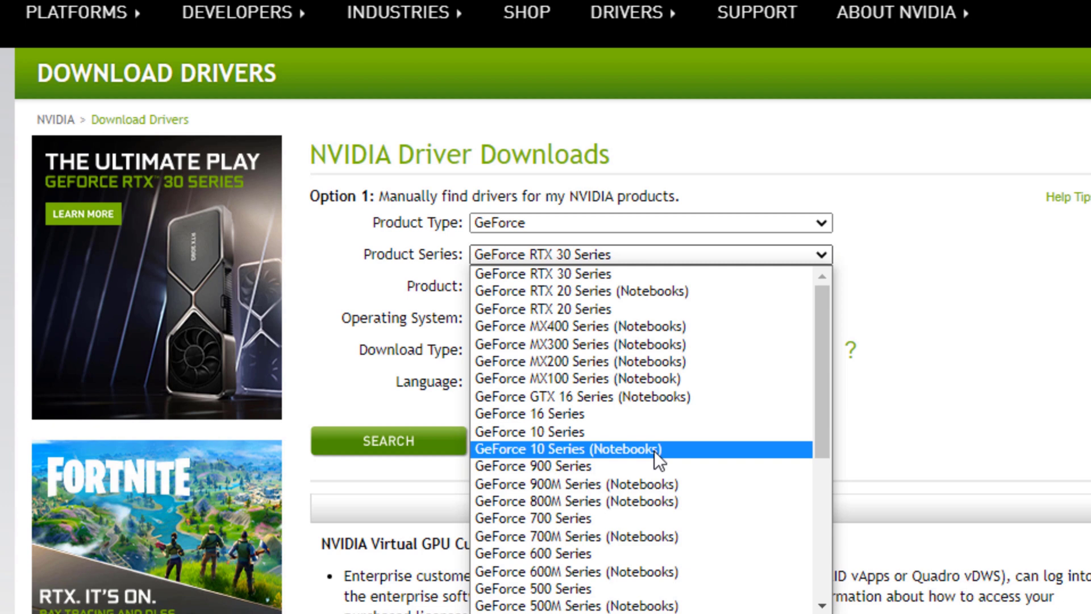
click(806, 449)
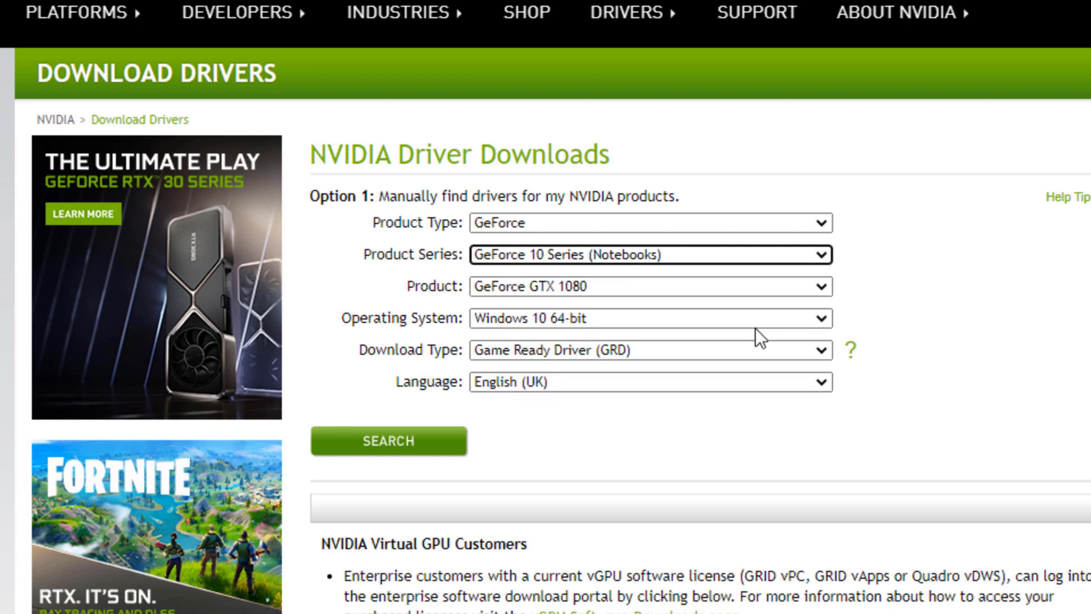
click(591, 283)
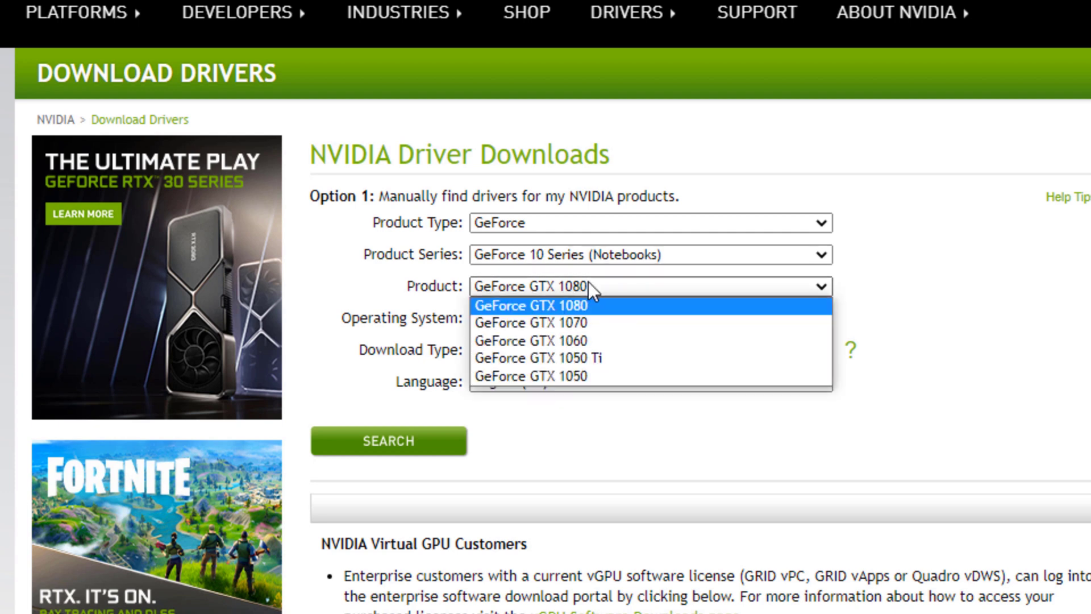
click(677, 359)
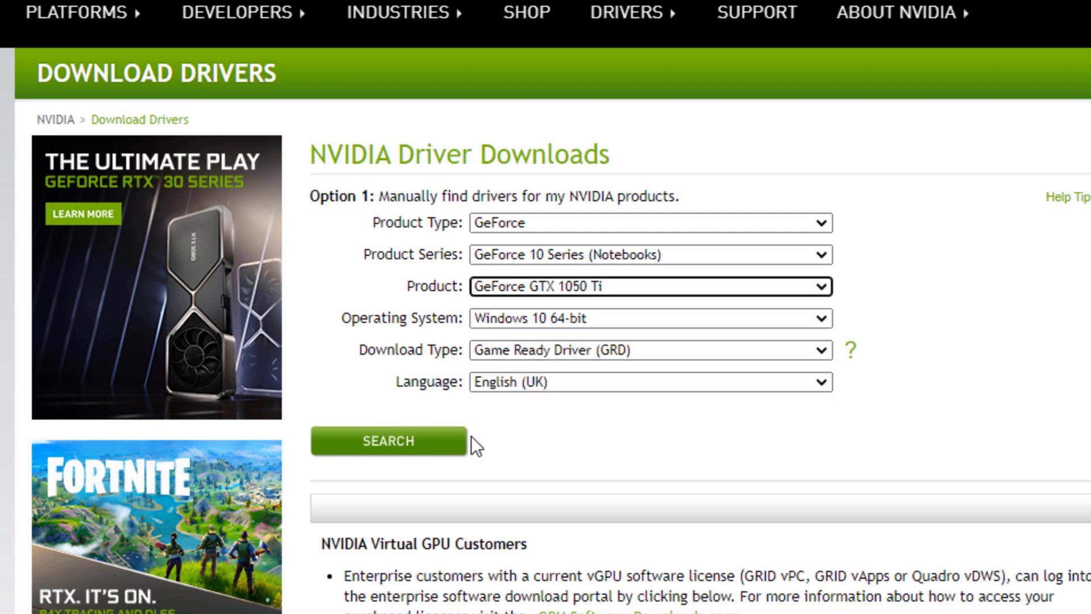
click(406, 449)
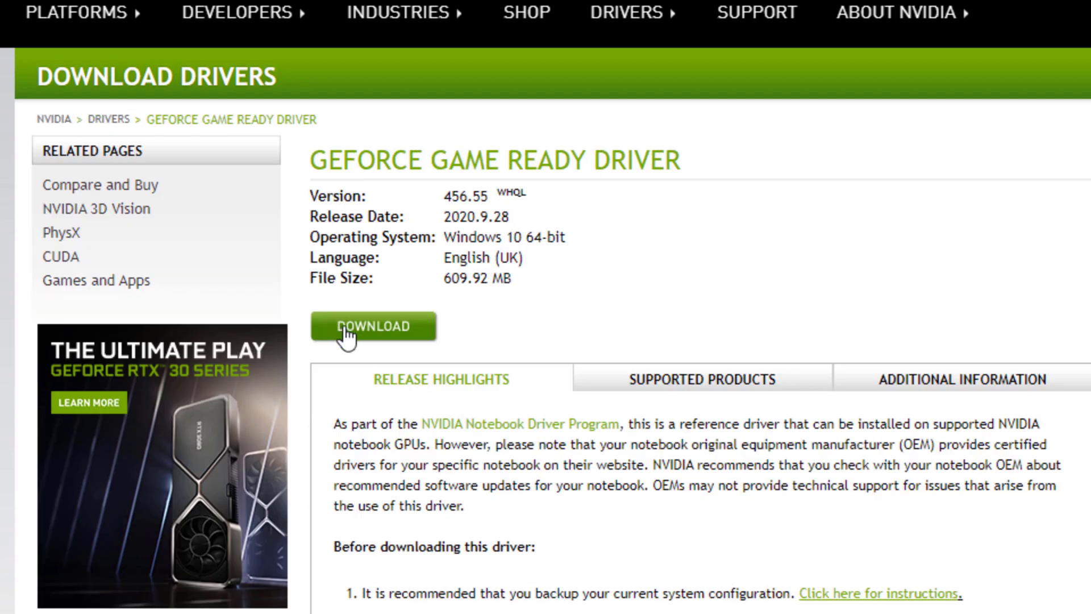
- Start the download of Game Ready Driver 456.55 to reach its confirmation page
click(345, 333)
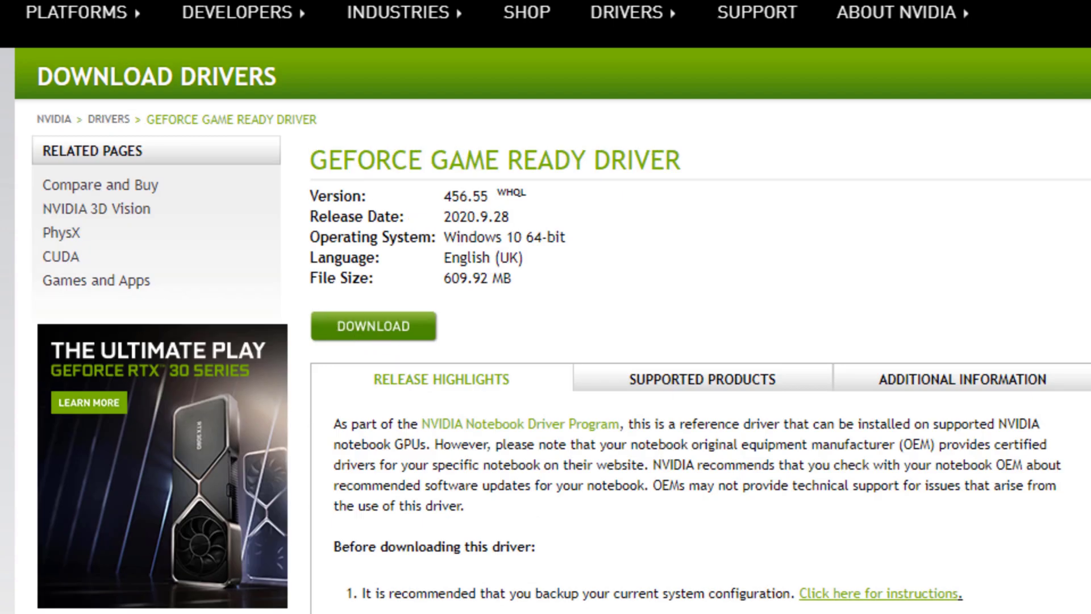